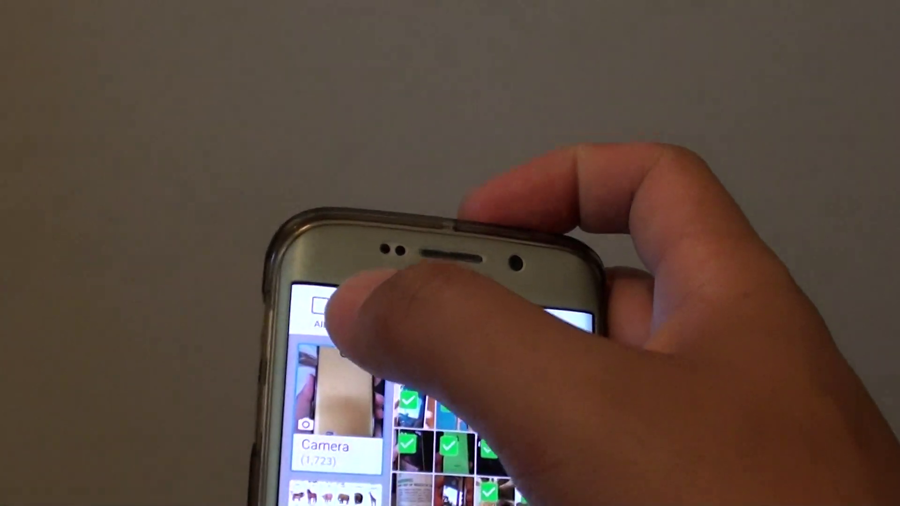
# - Select all 1,723 photos in the Camera album
pyautogui.click(326, 317)
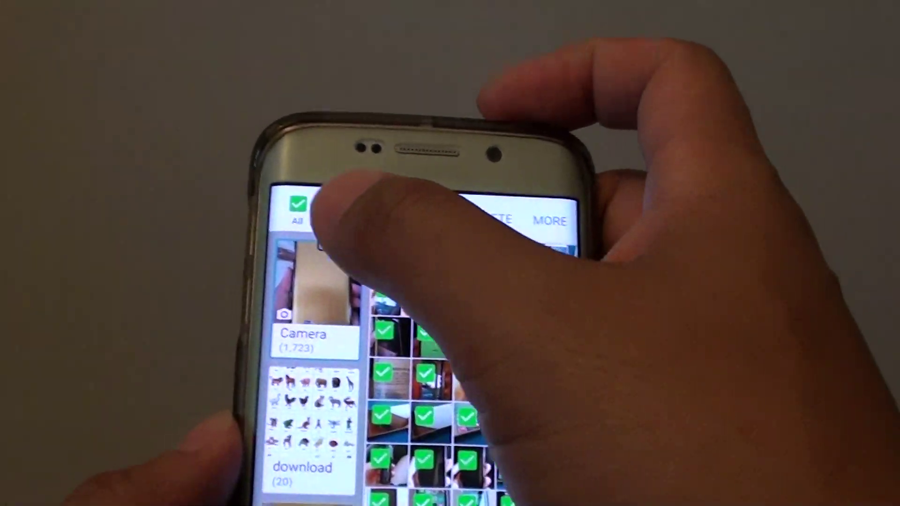
# - Clear the full selection and check the first few Camera thumbnails
pyautogui.click(220, 176)
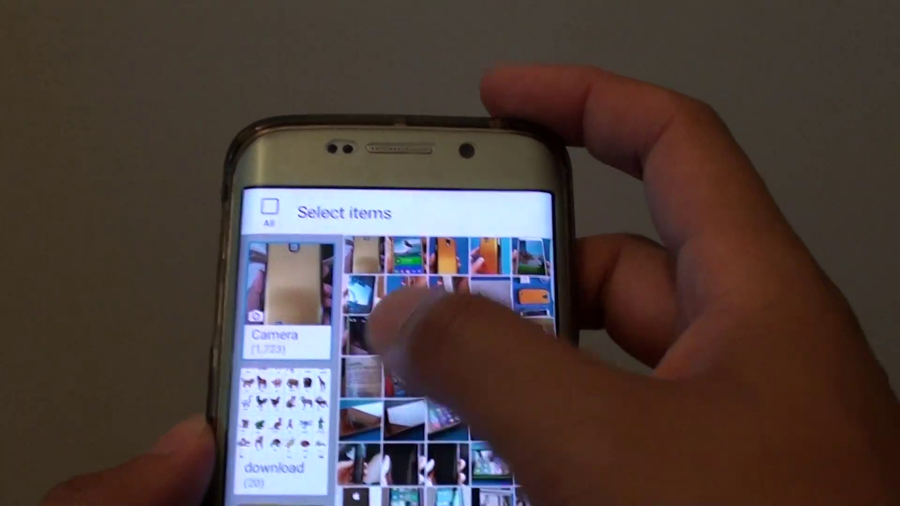
pyautogui.click(420, 338)
pyautogui.click(419, 382)
pyautogui.click(462, 340)
pyautogui.click(506, 339)
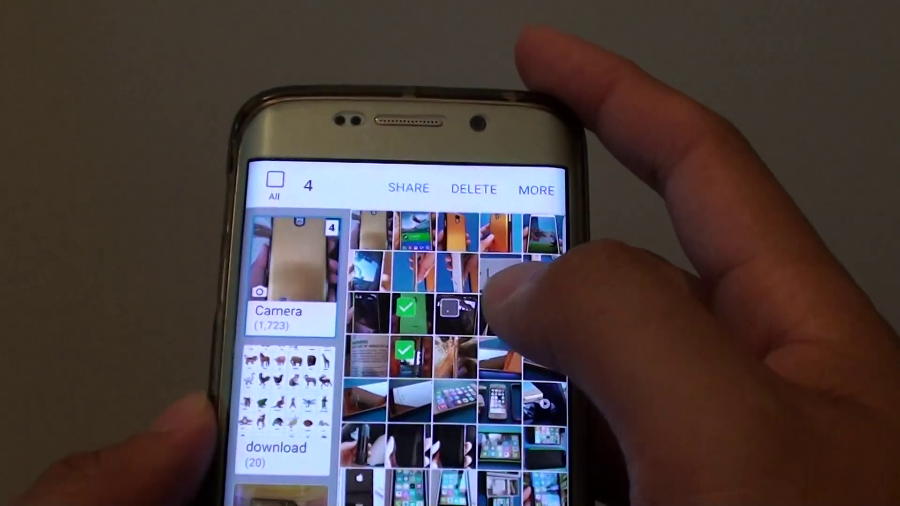
pyautogui.click(443, 383)
pyautogui.click(486, 383)
# - Check more thumbnails in the lower rows, bringing the selection to 16 photos
pyautogui.click(398, 429)
pyautogui.click(443, 429)
pyautogui.click(442, 475)
pyautogui.click(442, 505)
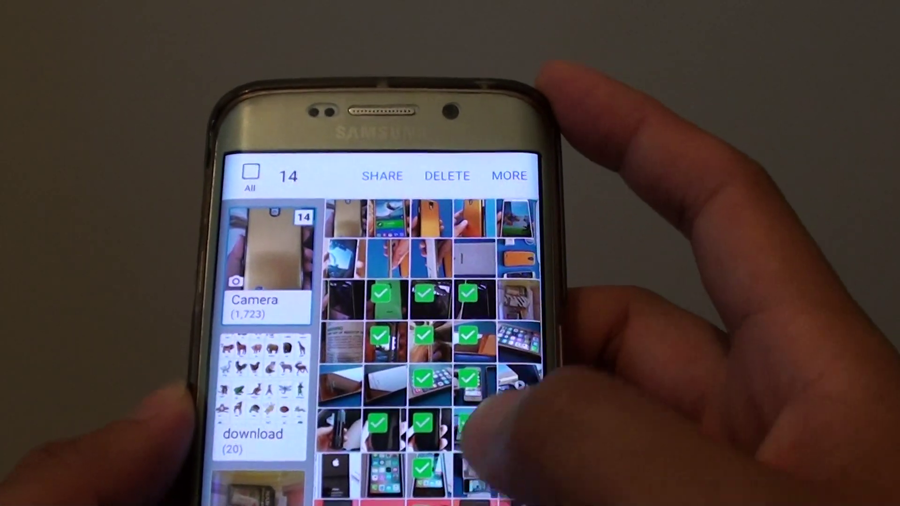
pyautogui.click(486, 415)
pyautogui.click(486, 460)
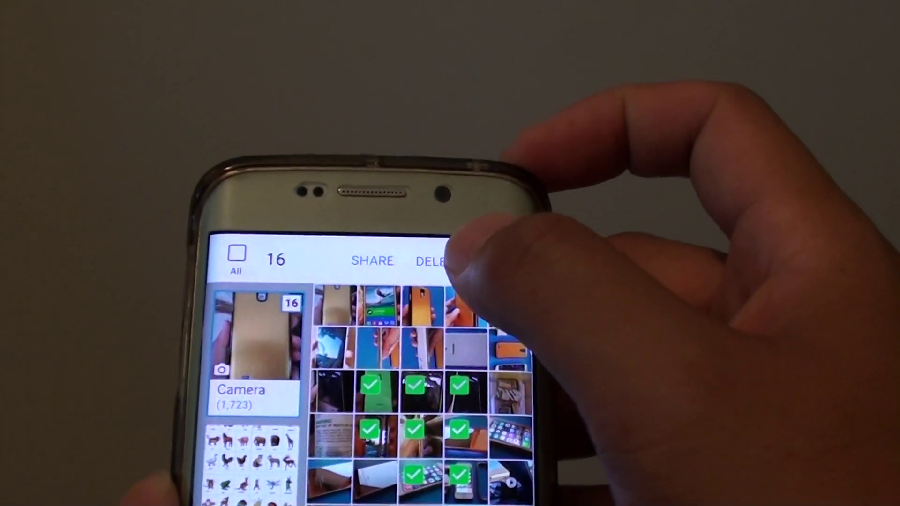
# - Delete the 16 selected Camera photos and confirm the deletion
pyautogui.click(450, 257)
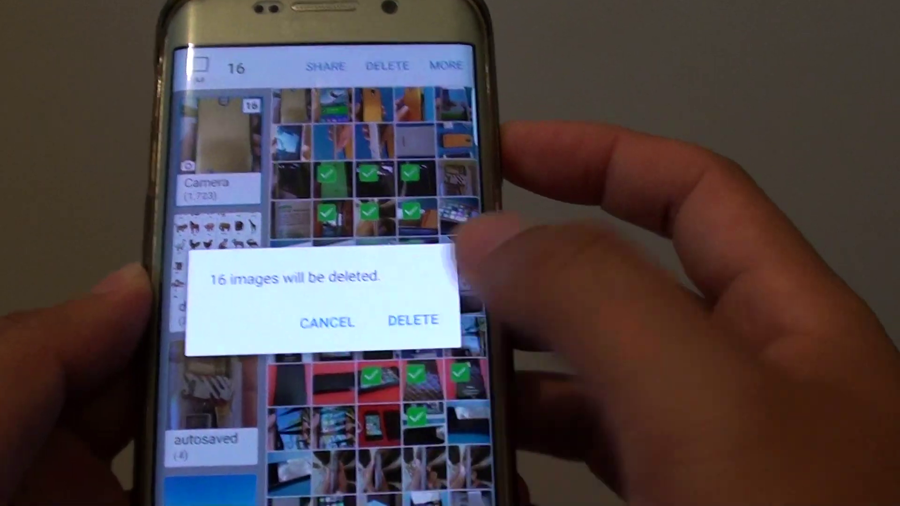
pyautogui.click(413, 319)
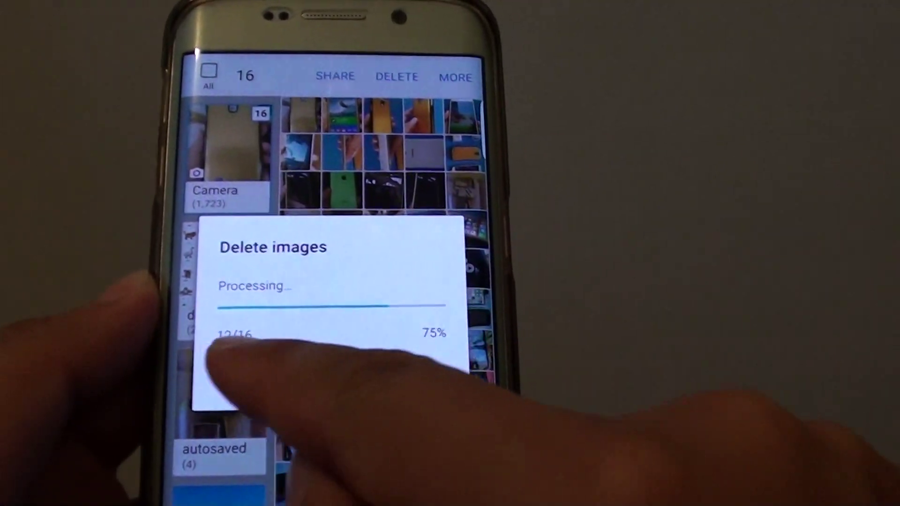